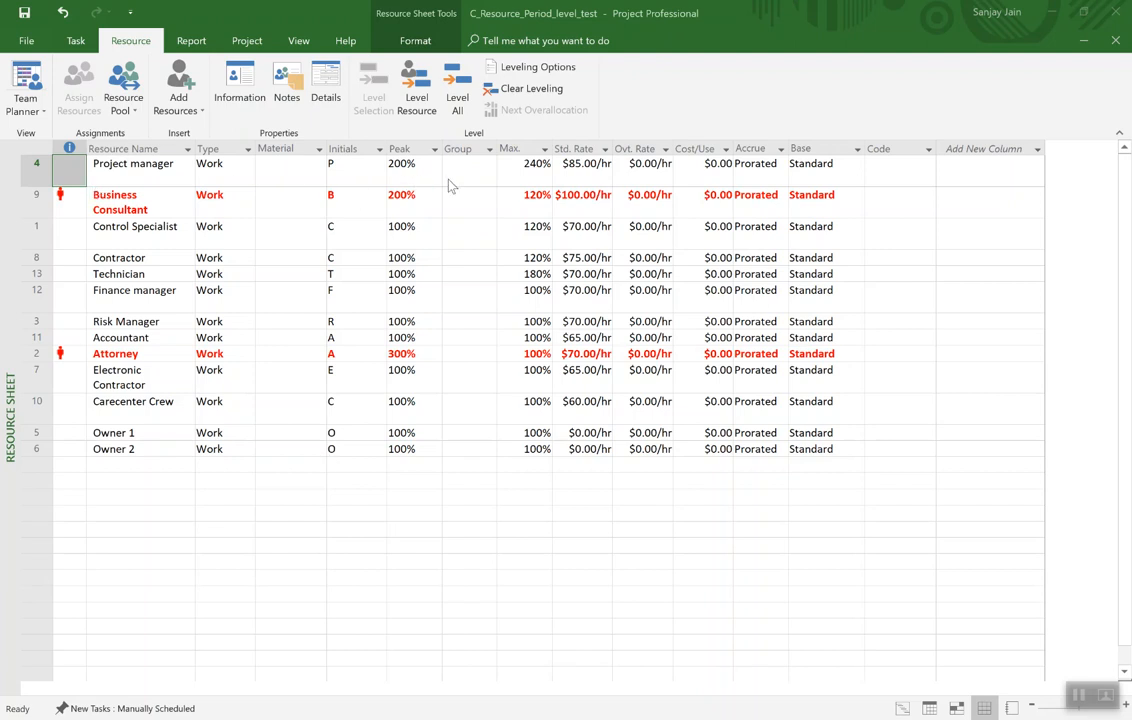
Step: Set the Project manager's maximum units to 100%
left_click(542, 168)
left_click(545, 178)
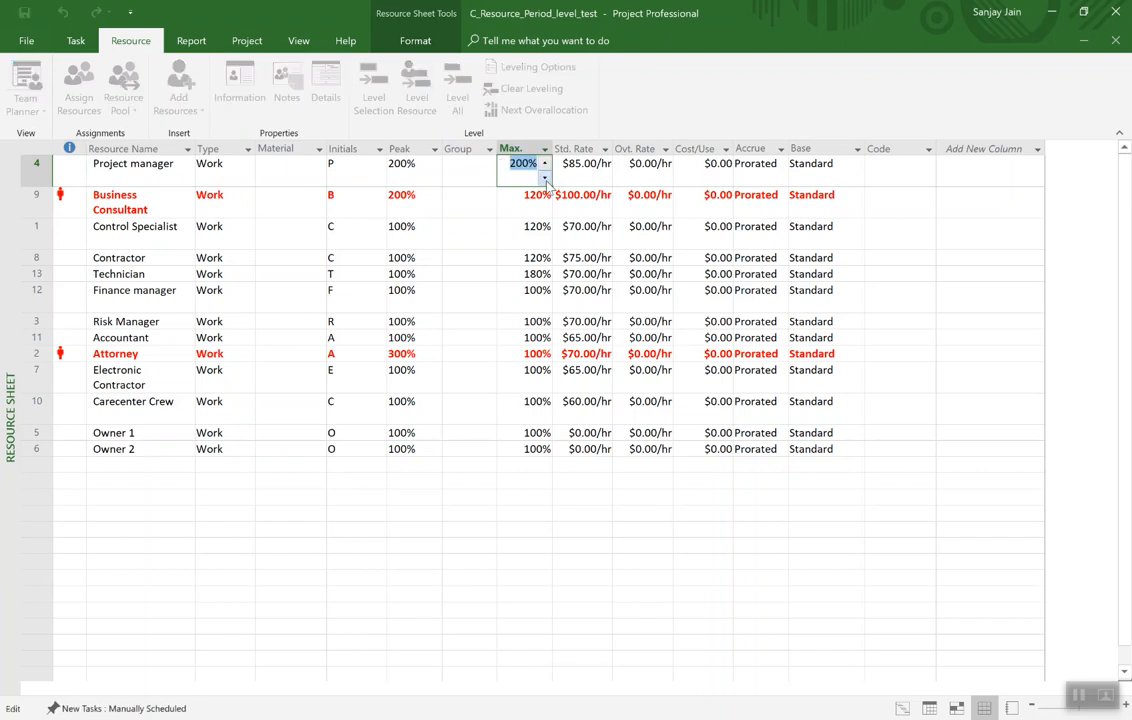
left_click(545, 179)
left_click(599, 167)
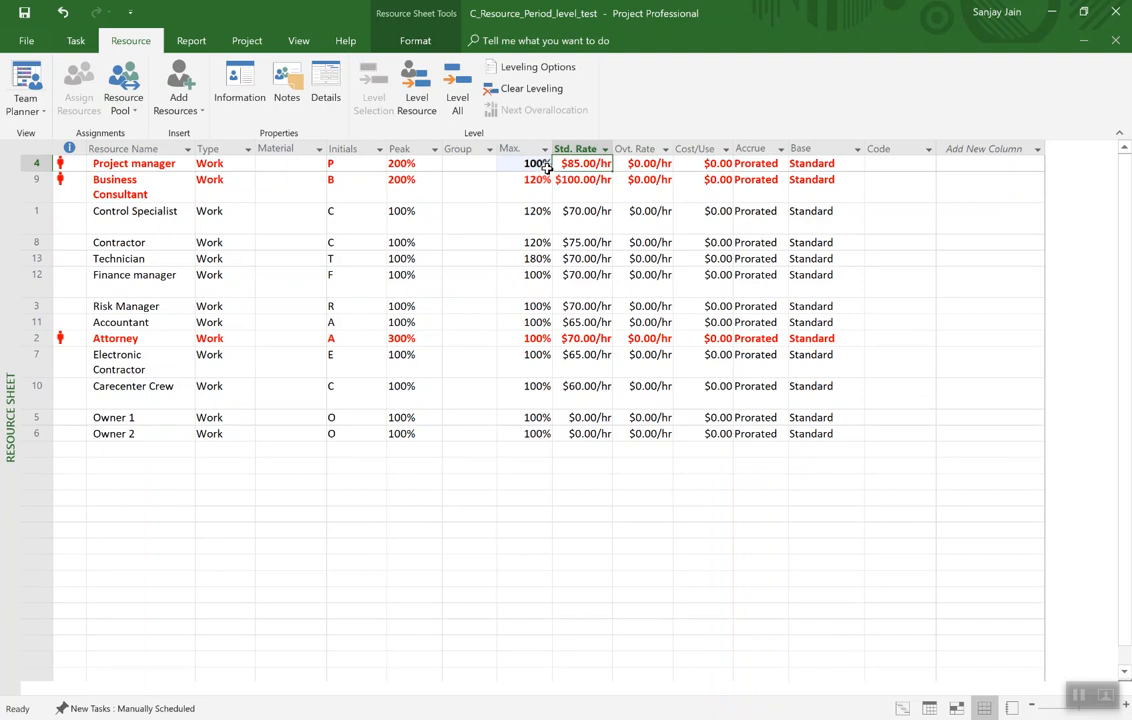
Step: Switch from the resource sheet to the Resource Graph view
left_click(45, 112)
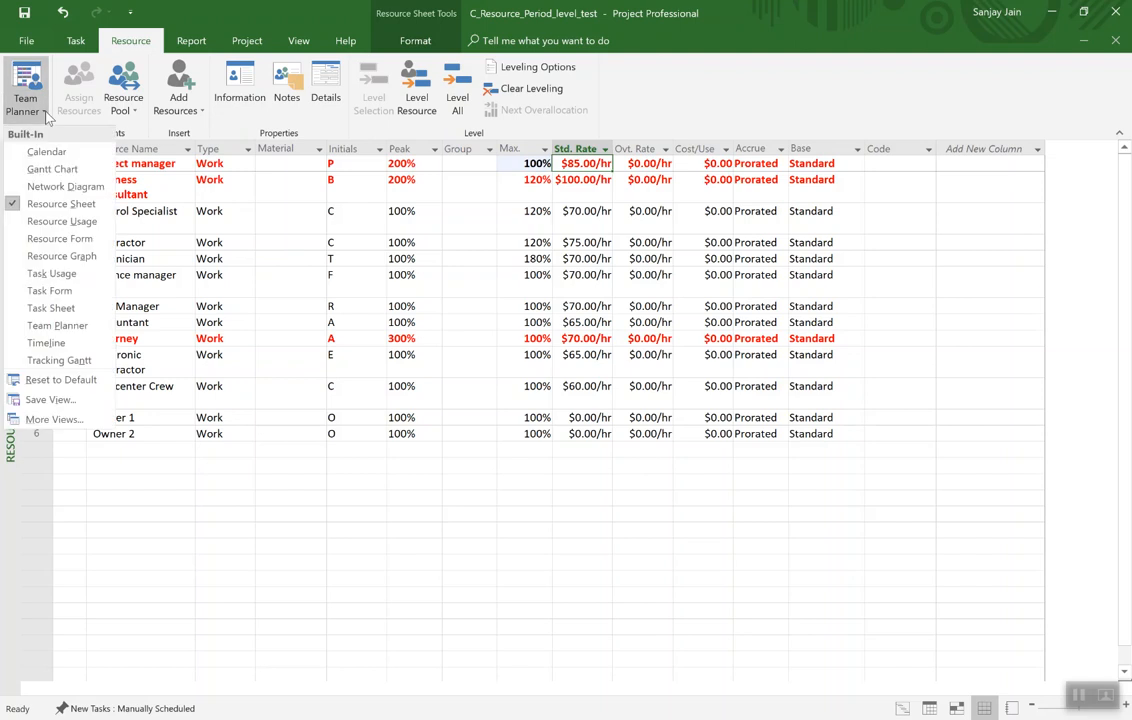
left_click(71, 259)
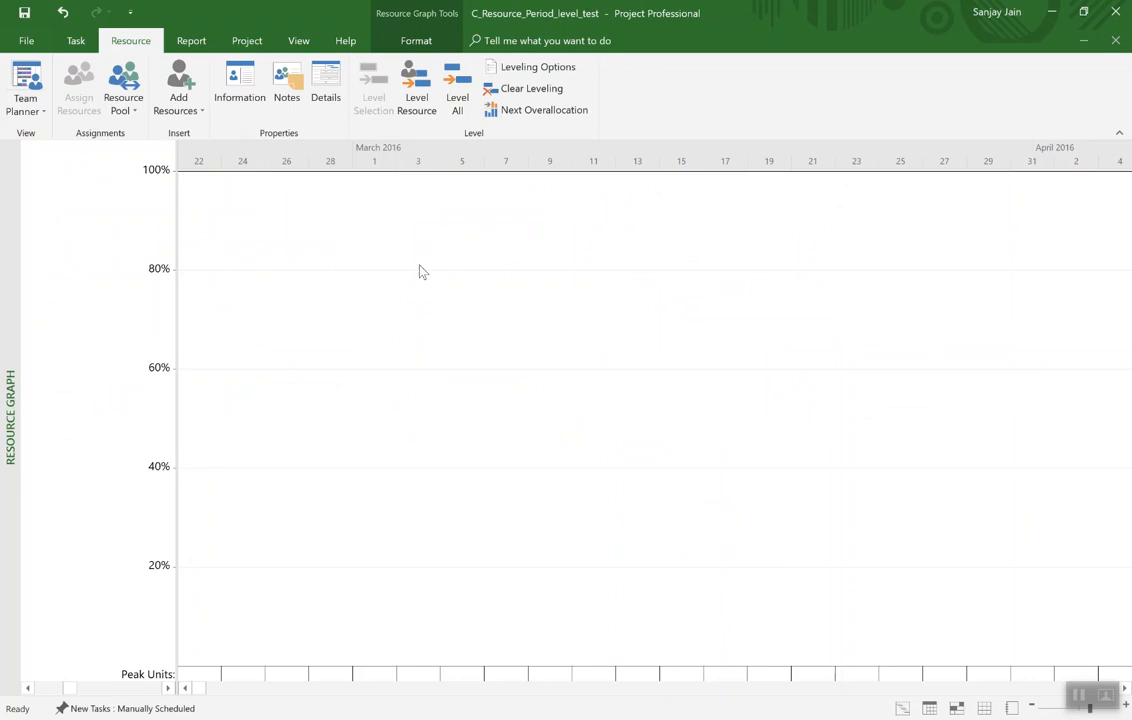
right_click(574, 150)
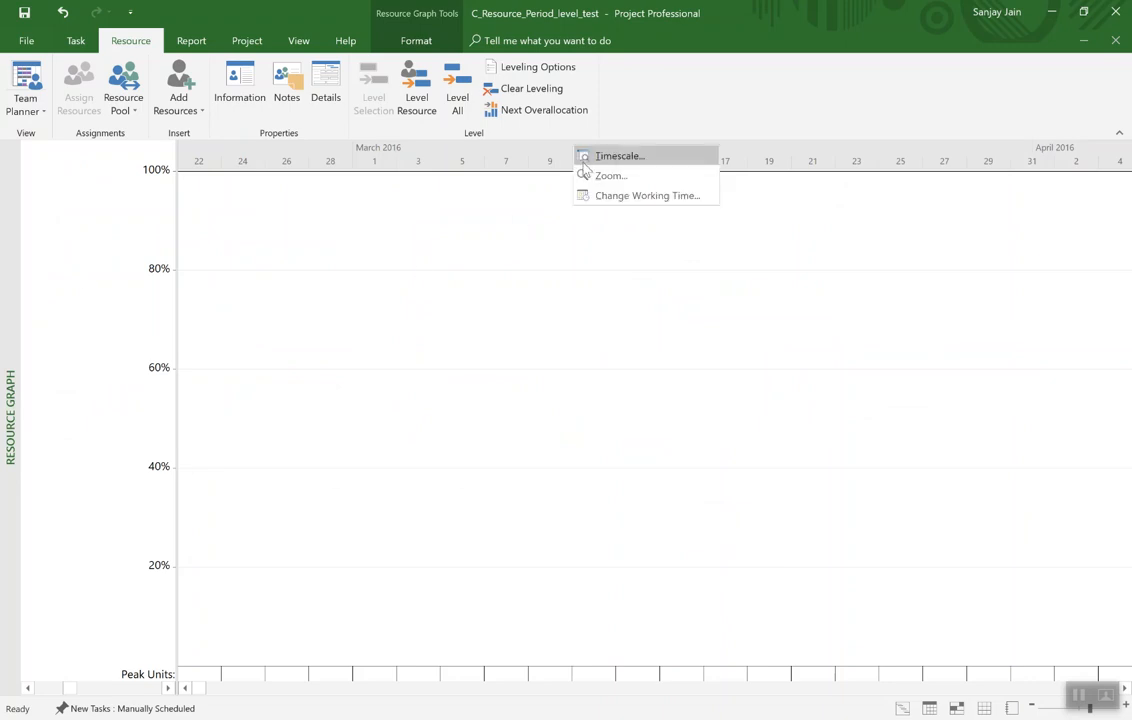
left_click(585, 156)
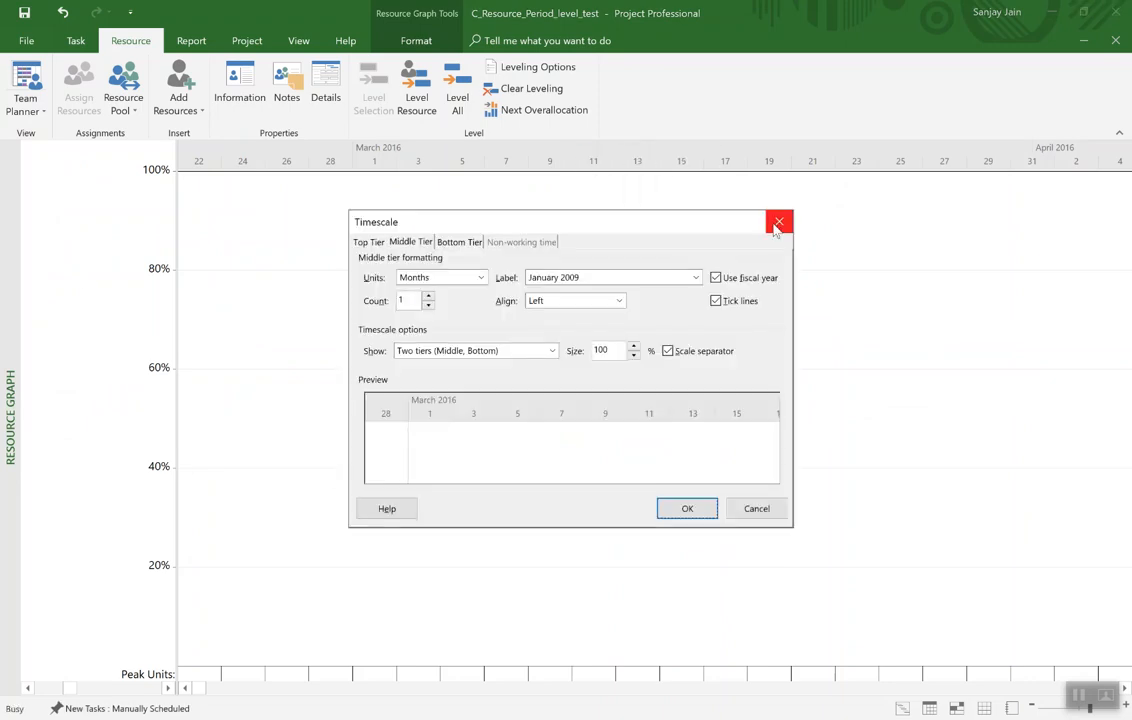
left_click(779, 221)
Step: Zoom the resource graph's timescale to the entire project and widen the legend pane enough to show the resource legend
right_click(659, 151)
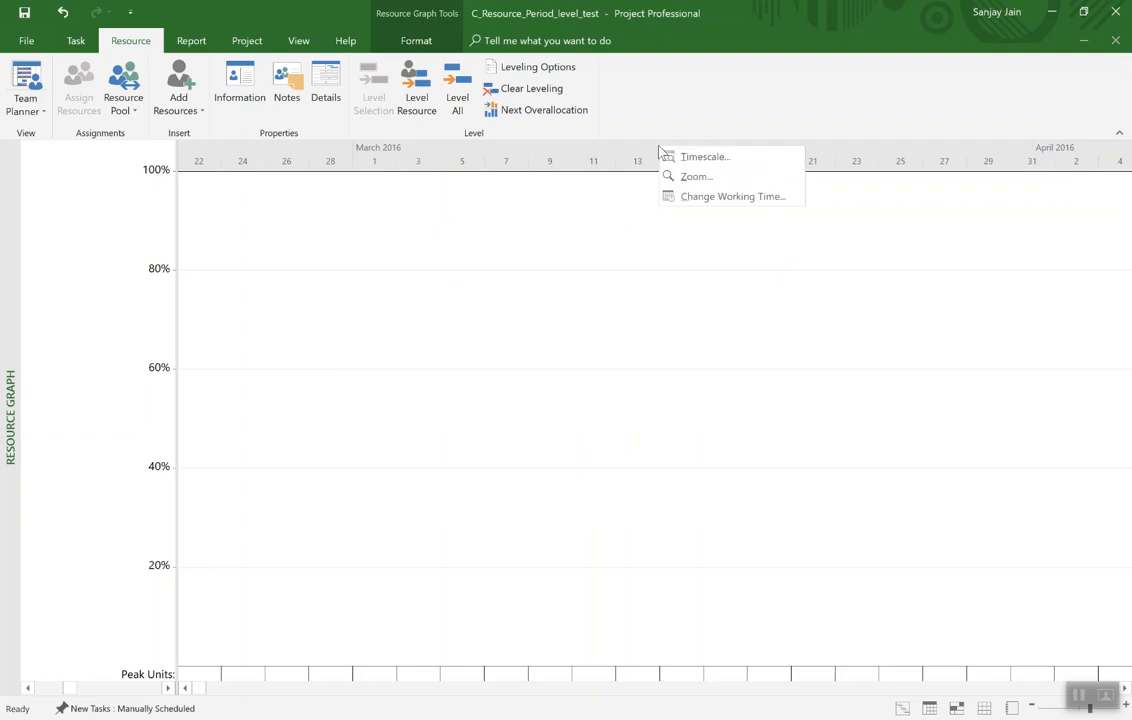
left_click(682, 177)
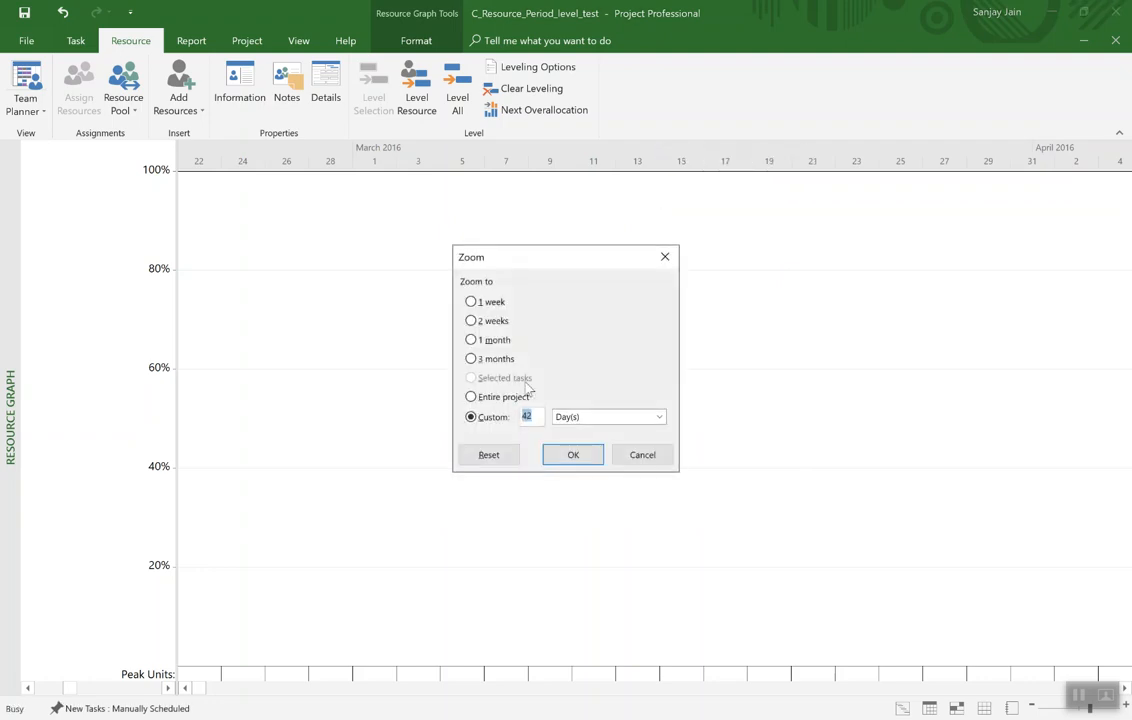
left_click(471, 397)
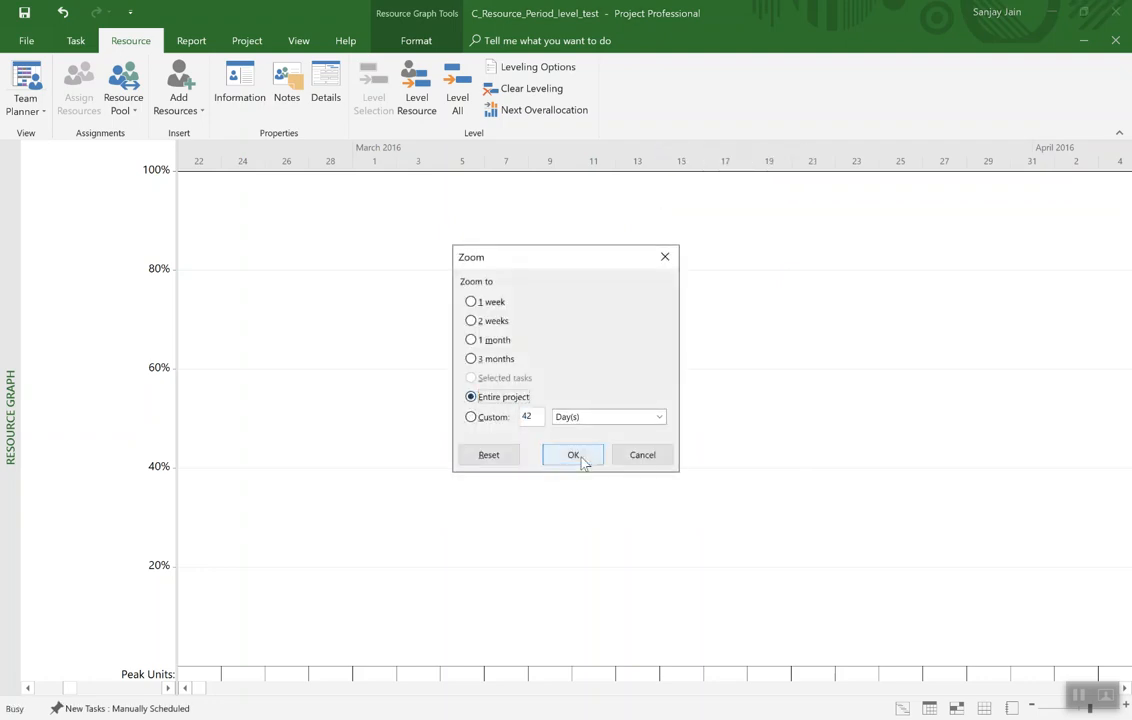
left_click(582, 458)
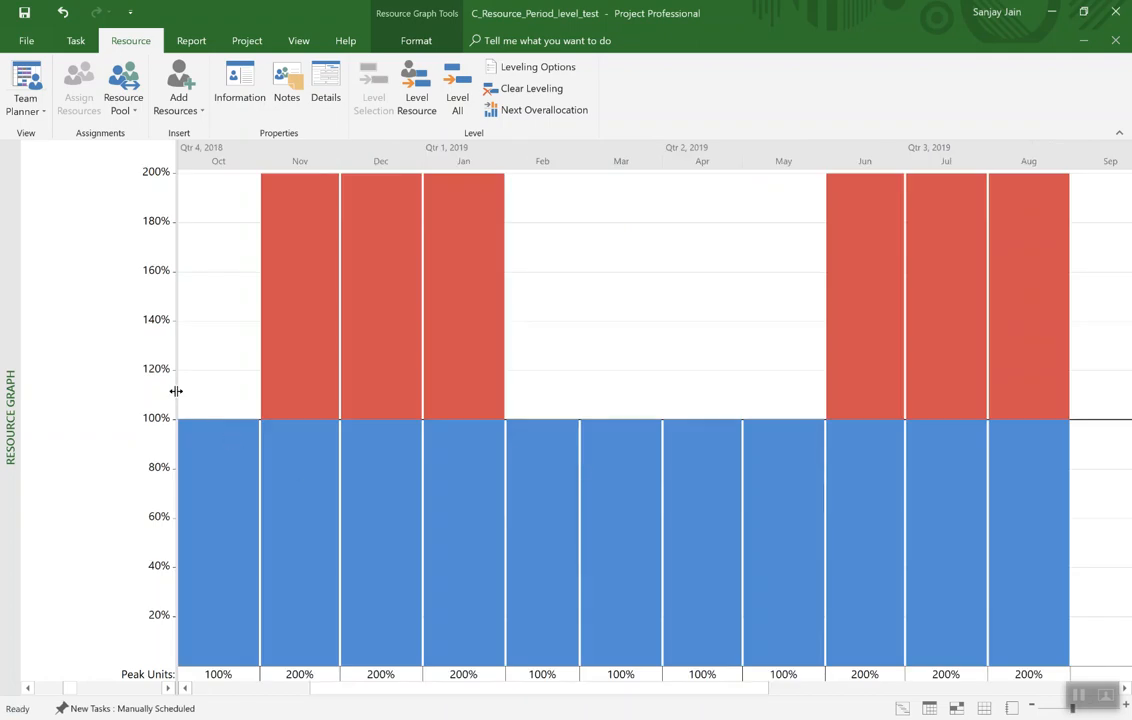
left_click_drag(176, 391, 202, 396)
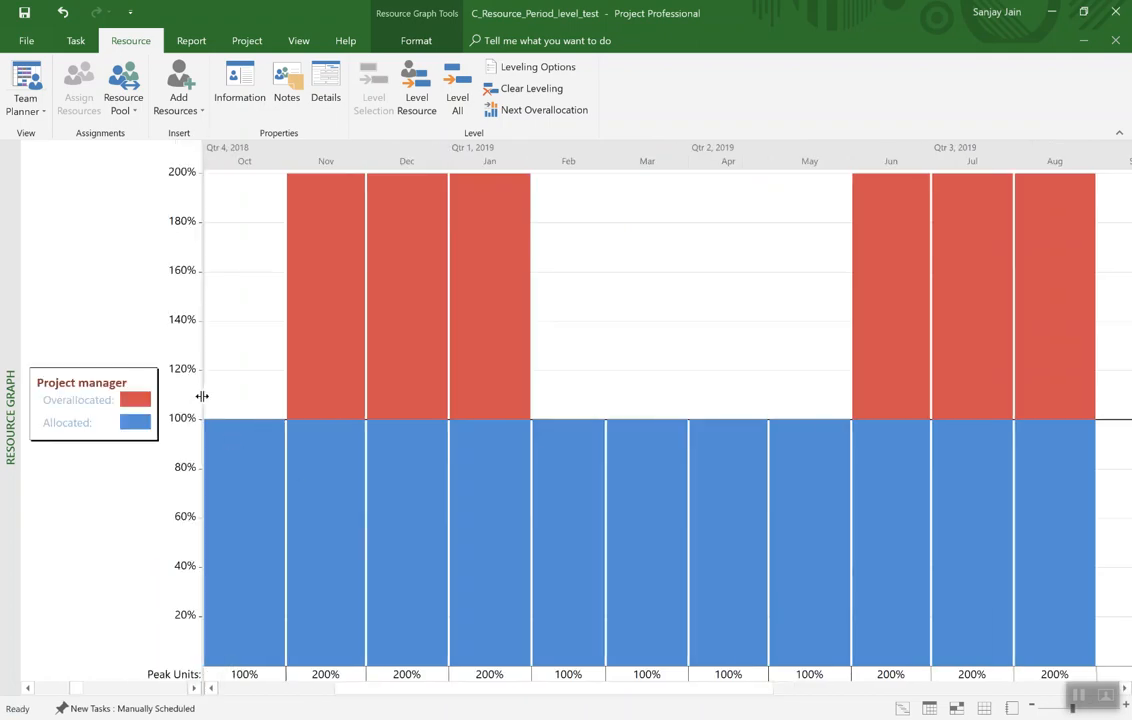
Step: Split the view with a details pane below the resource graph that shows the Gantt Chart
left_click(290, 41)
left_click(837, 90)
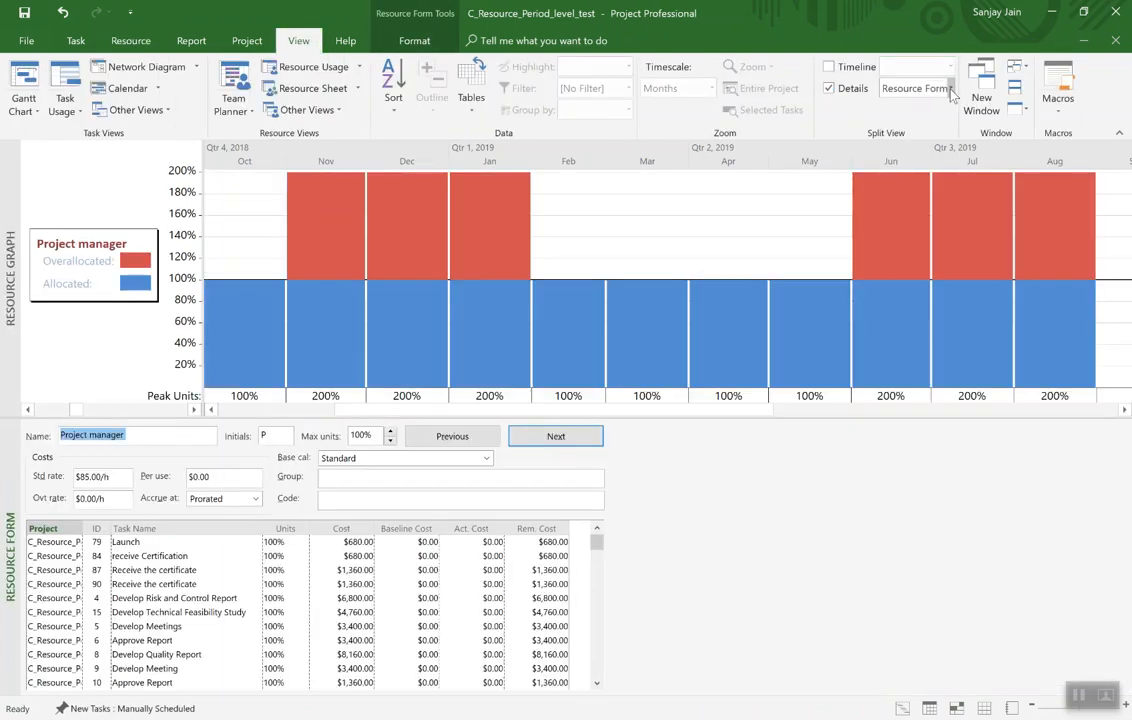
left_click(950, 90)
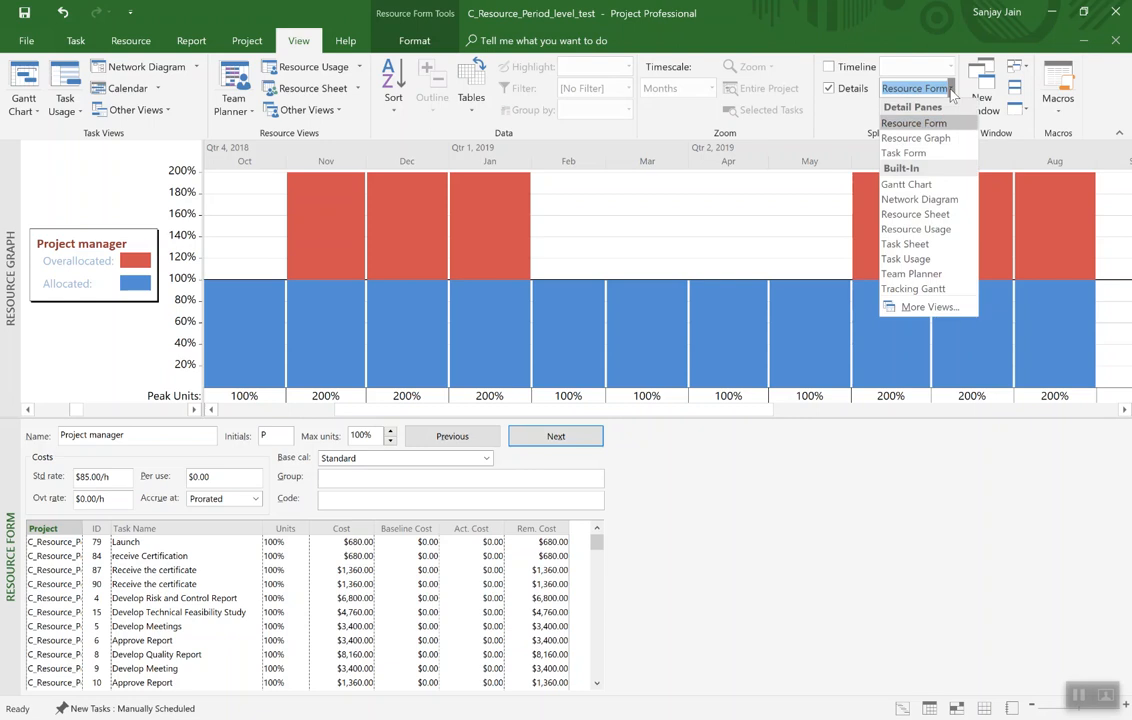
left_click(908, 184)
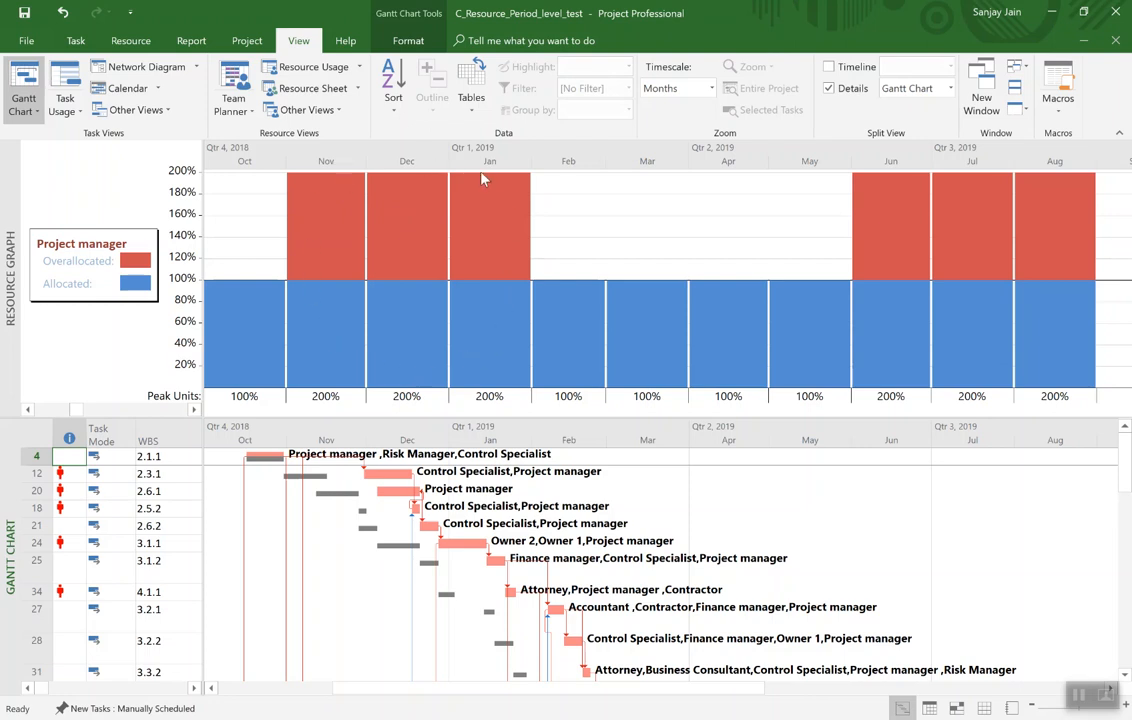
Step: Restrict the resource leveling range to Wed 10/17/18 through Fri 2/8/19 instead of the entire project
left_click(615, 220)
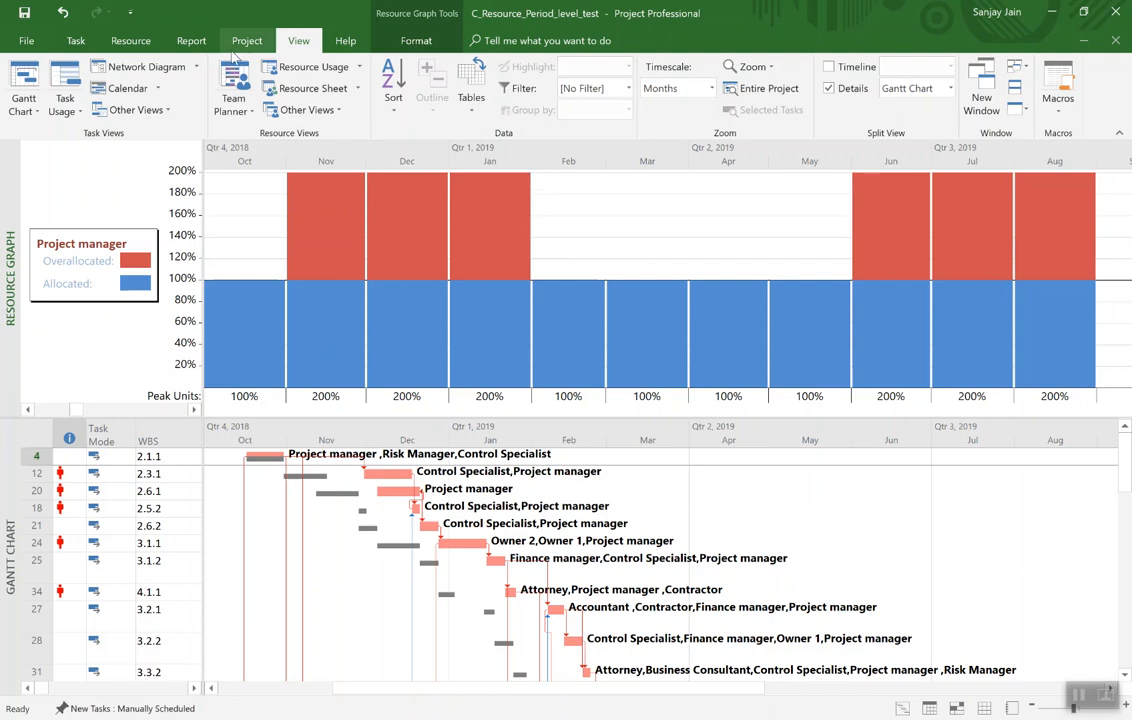
left_click(130, 40)
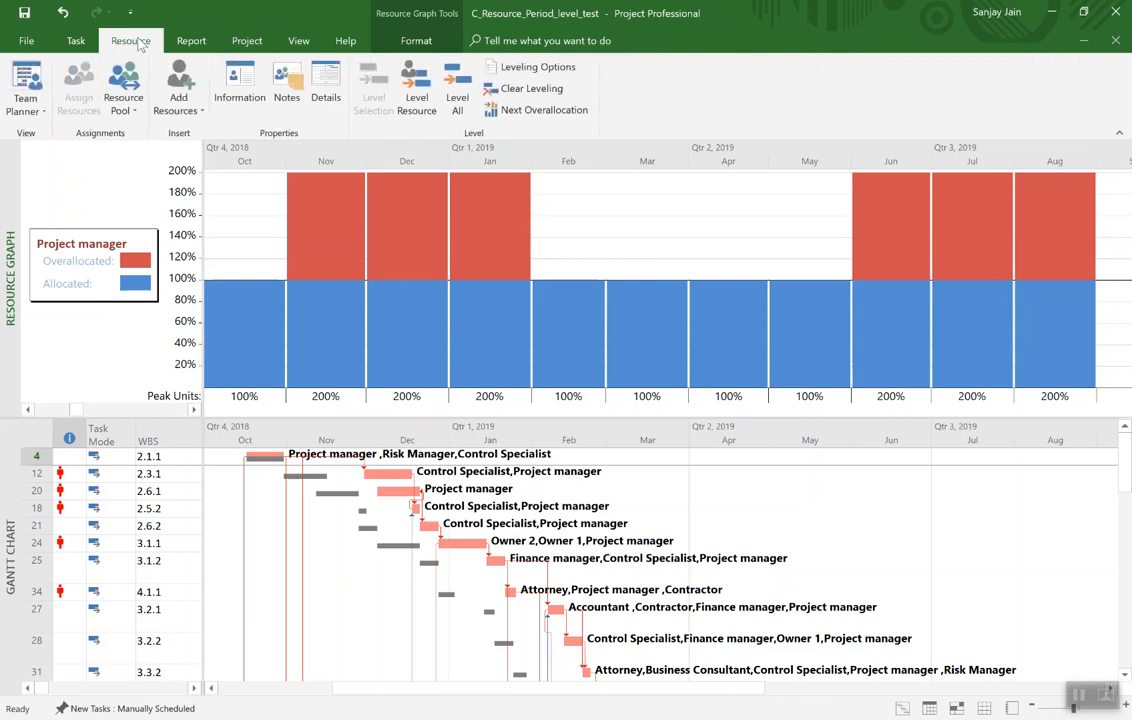
left_click(523, 72)
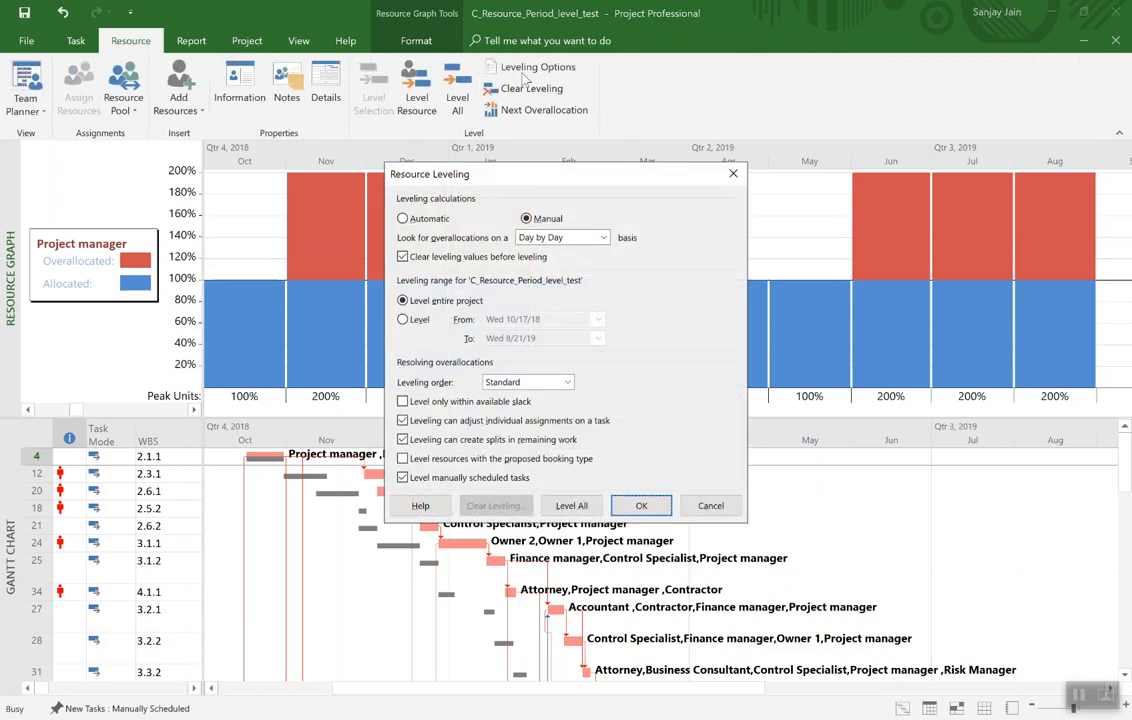
left_click(405, 320)
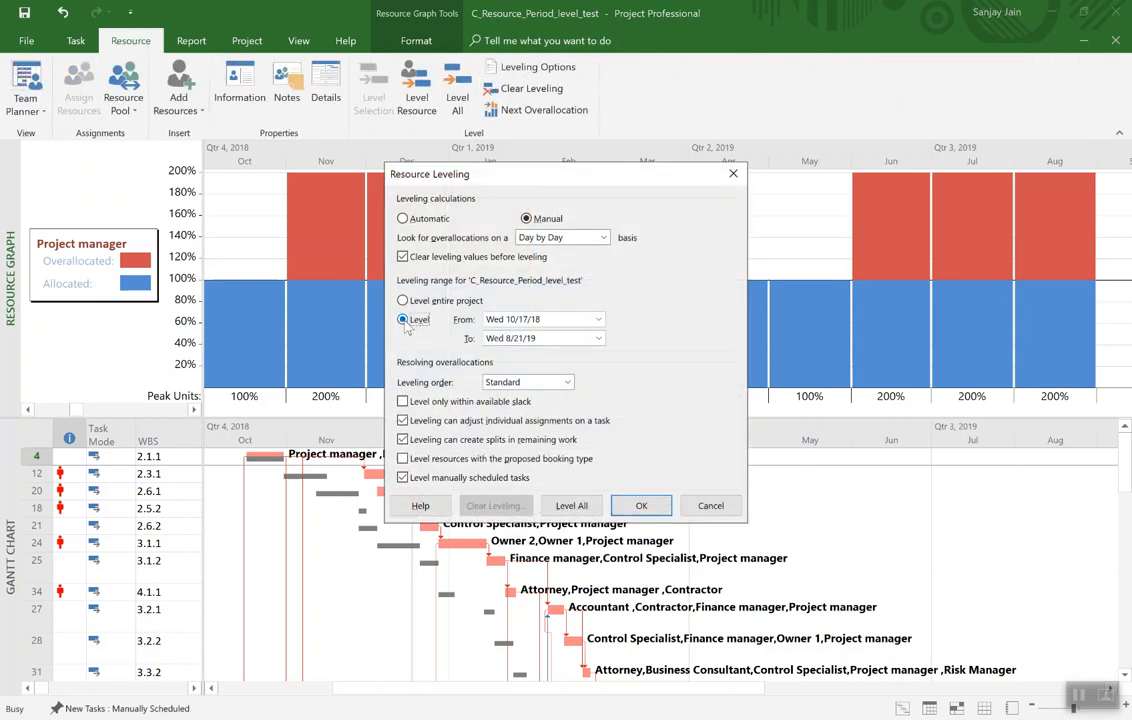
left_click(598, 338)
left_click(478, 354)
left_click(478, 354)
left_click(479, 355)
left_click(479, 355)
left_click(479, 355)
left_click(479, 355)
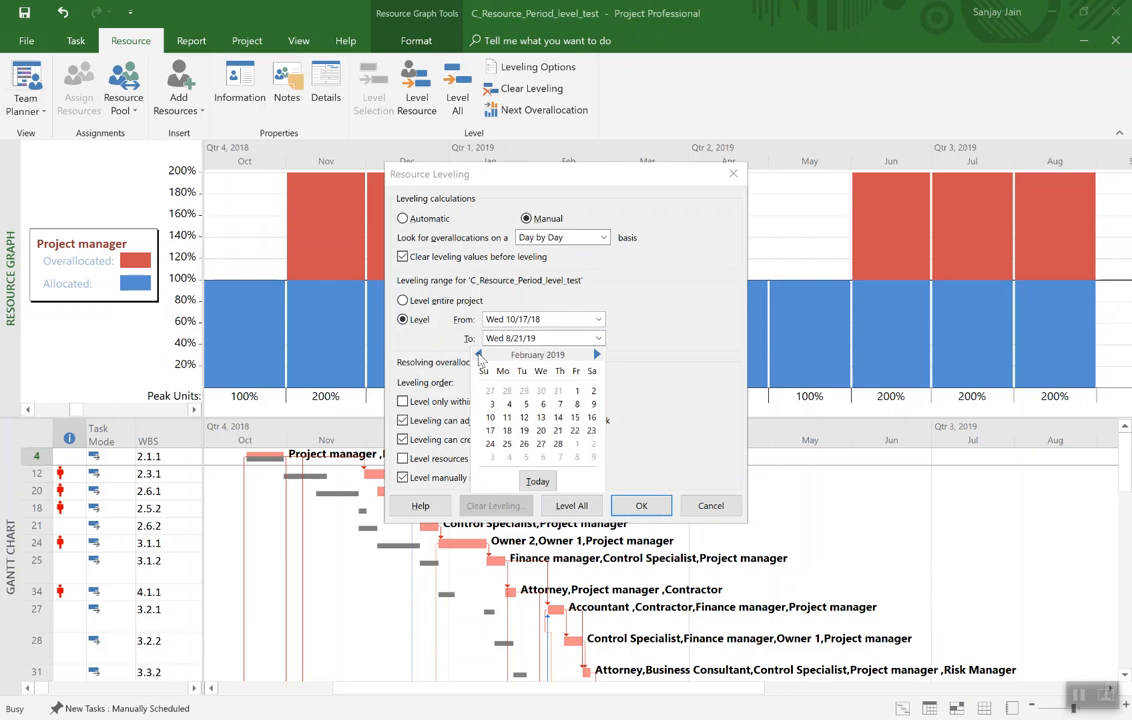
left_click(577, 405)
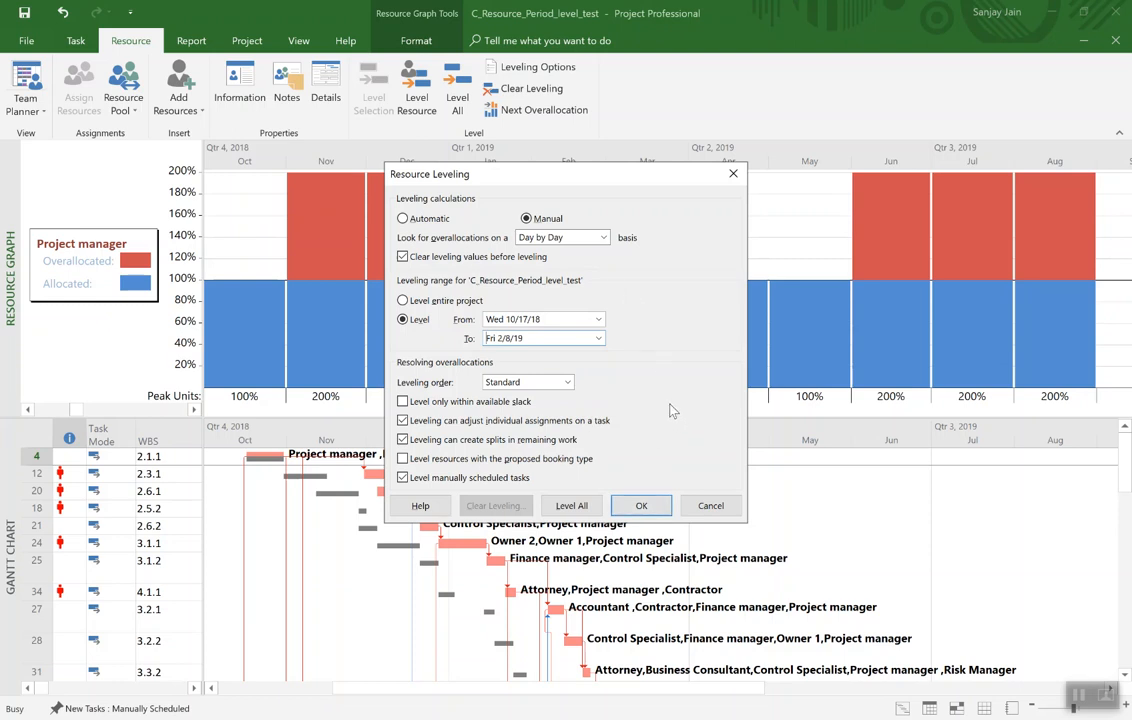
left_click(641, 506)
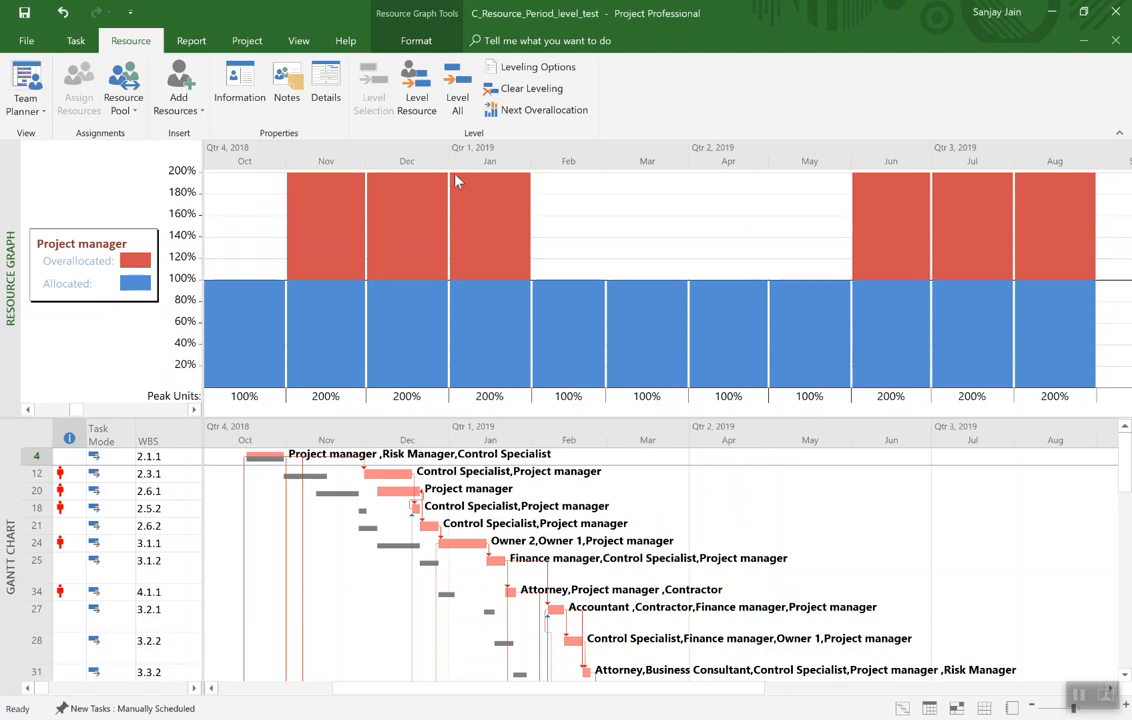
Step: Level only the Project manager resource within the restricted date range
left_click(418, 97)
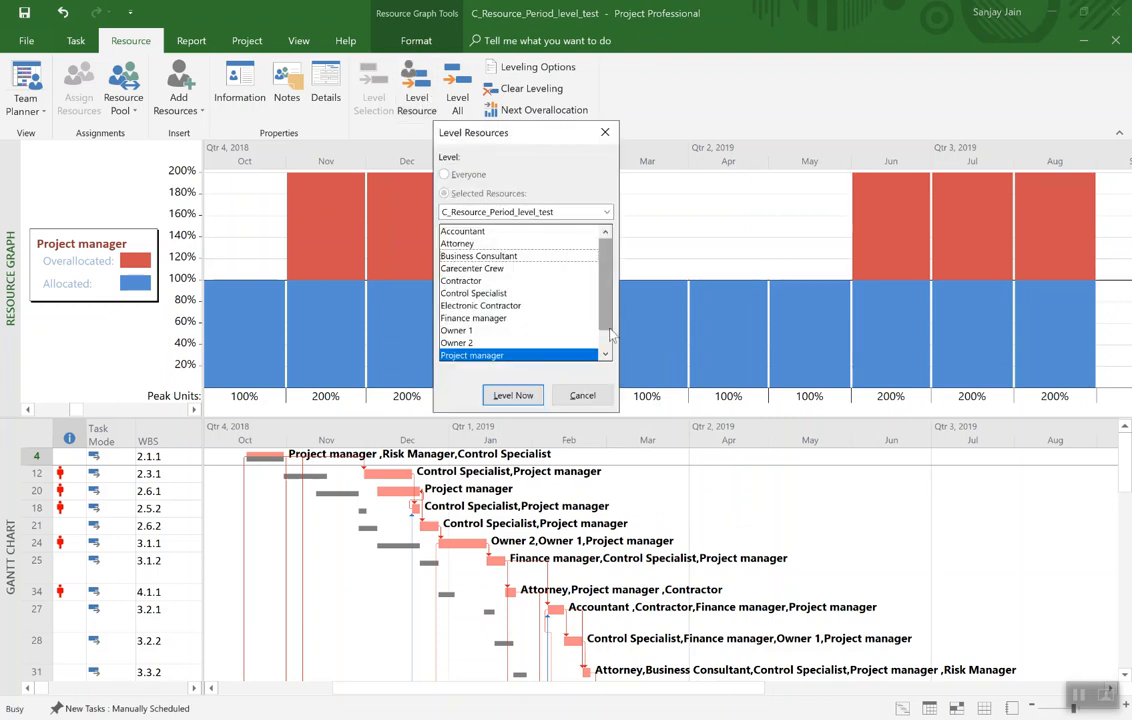
scroll(606, 343, "down", 1)
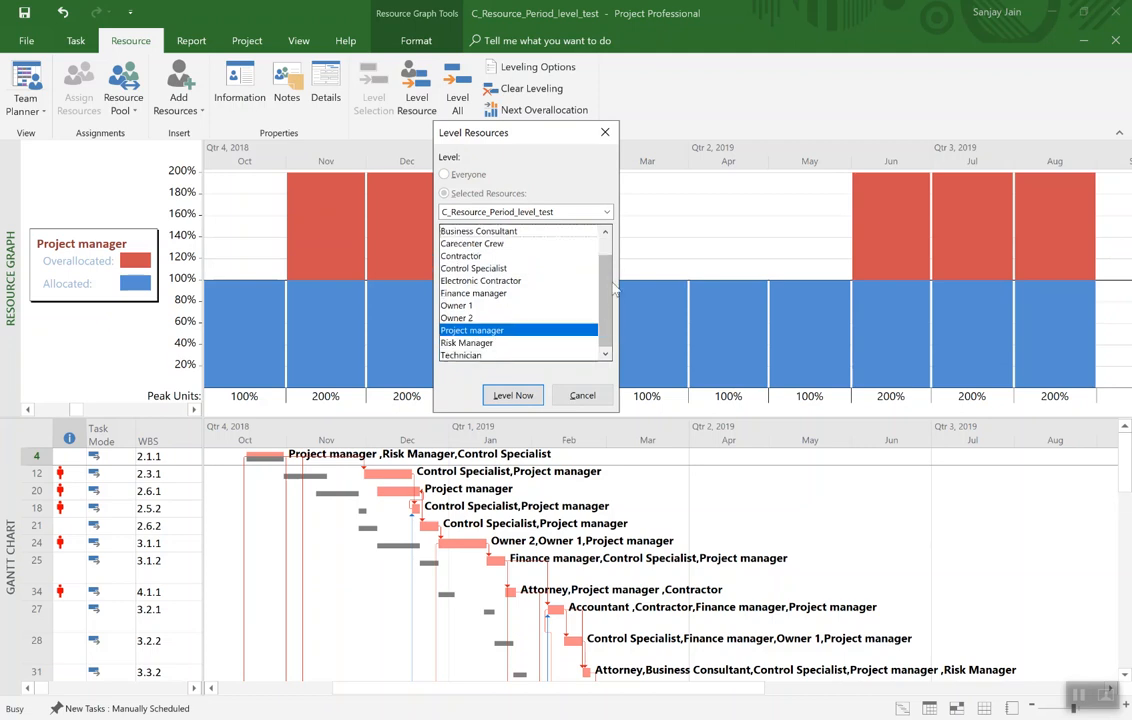
scroll(604, 250, "up", 1)
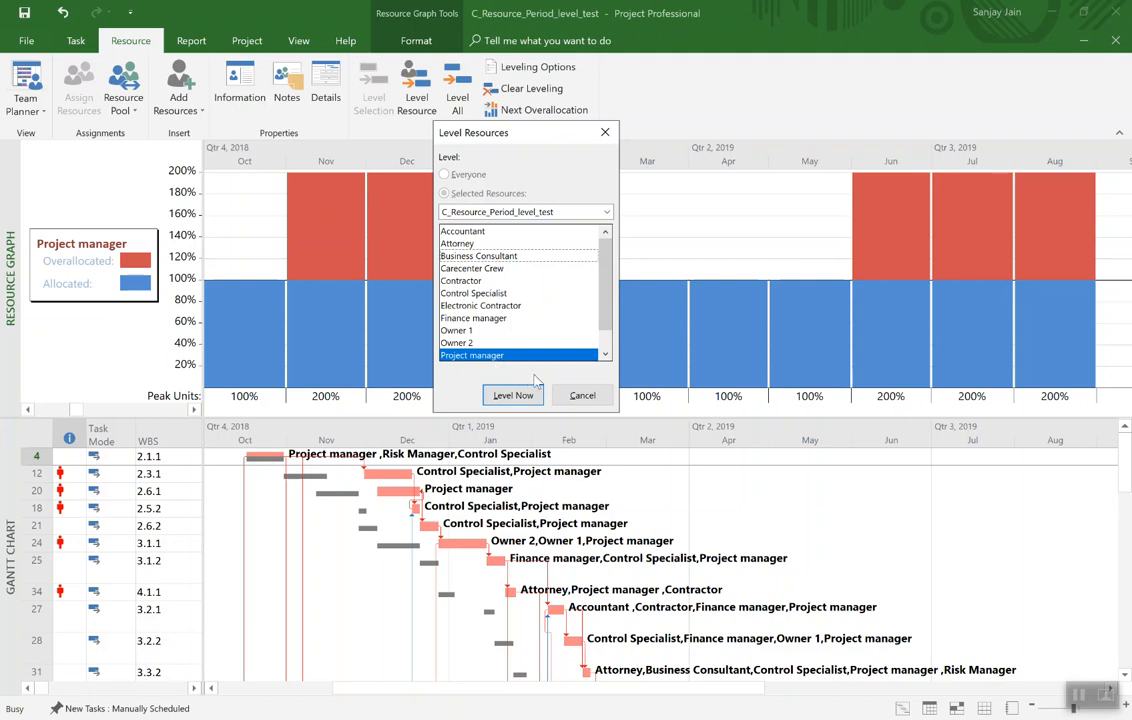
left_click(510, 400)
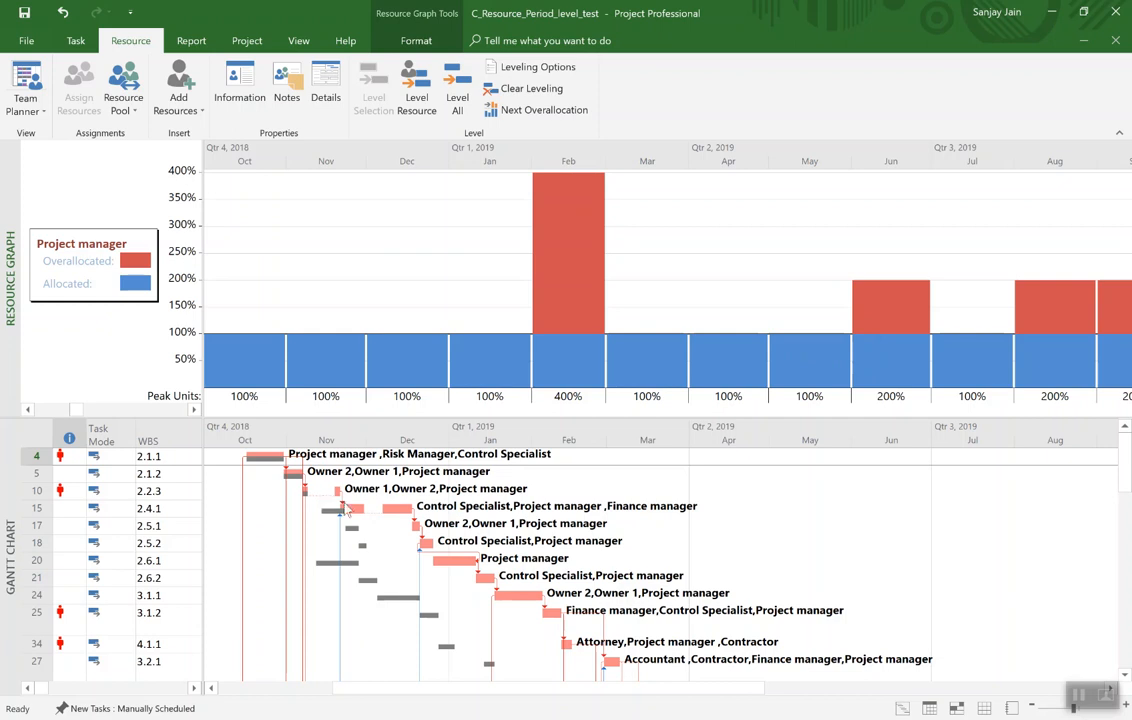
Step: Stop leveling from adjusting individual assignments, creating splits in remaining work and leveling manually scheduled tasks
left_click(527, 70)
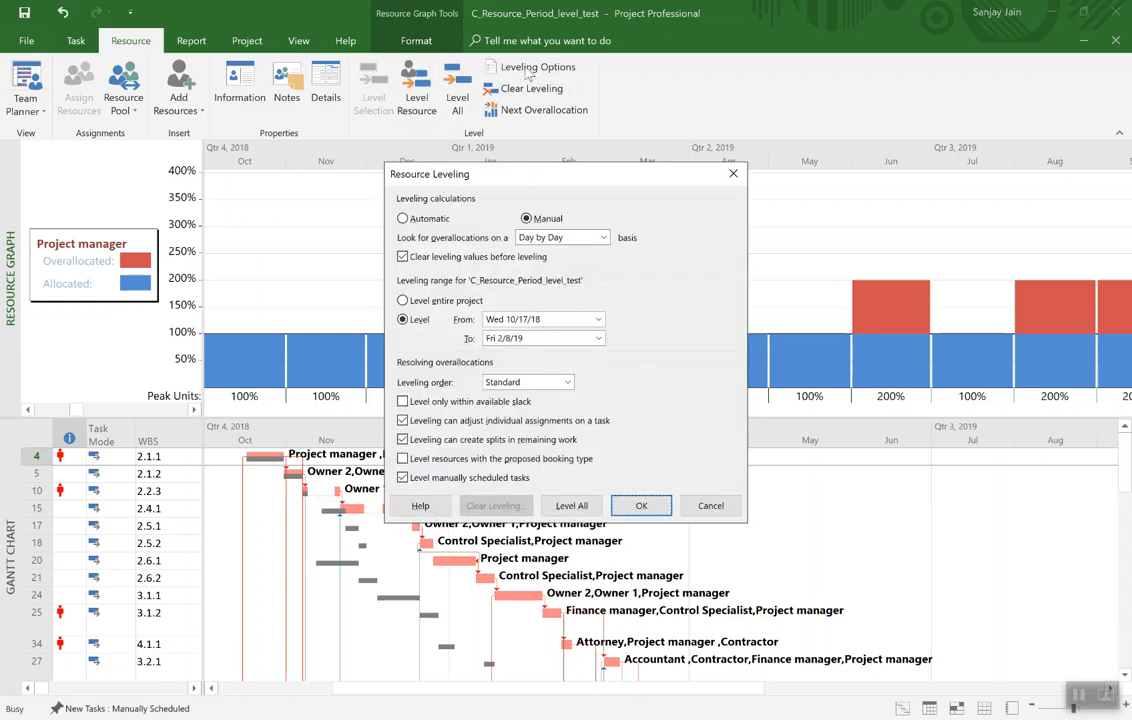
left_click(403, 421)
left_click(403, 440)
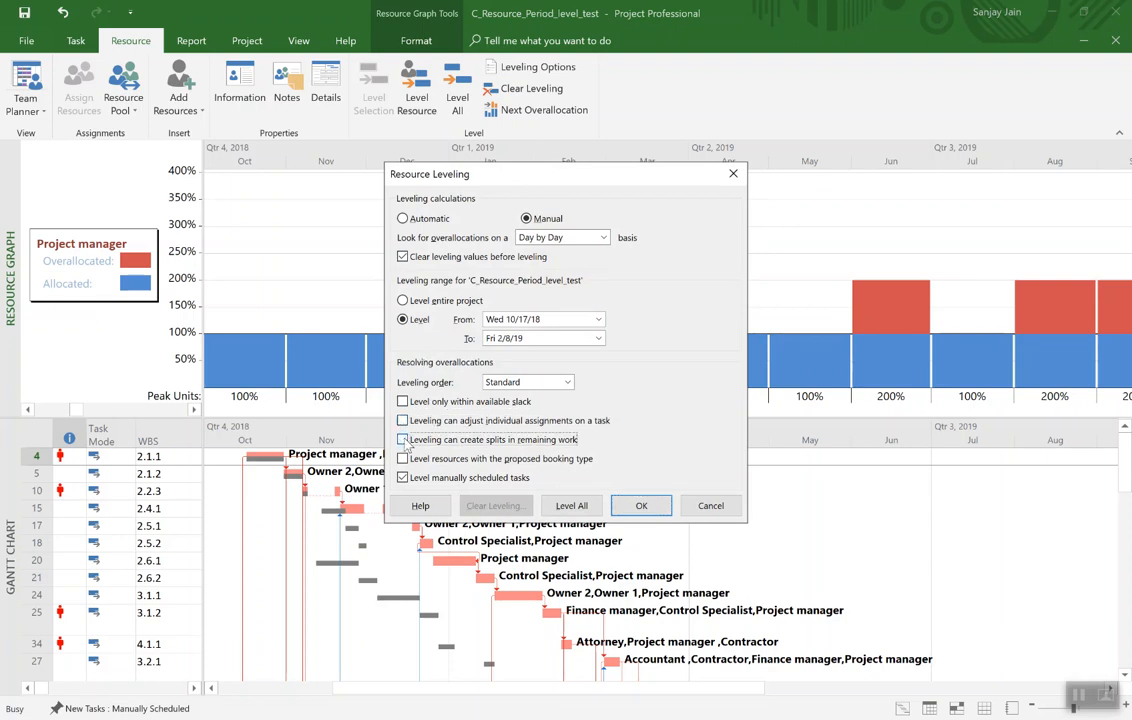
left_click(403, 477)
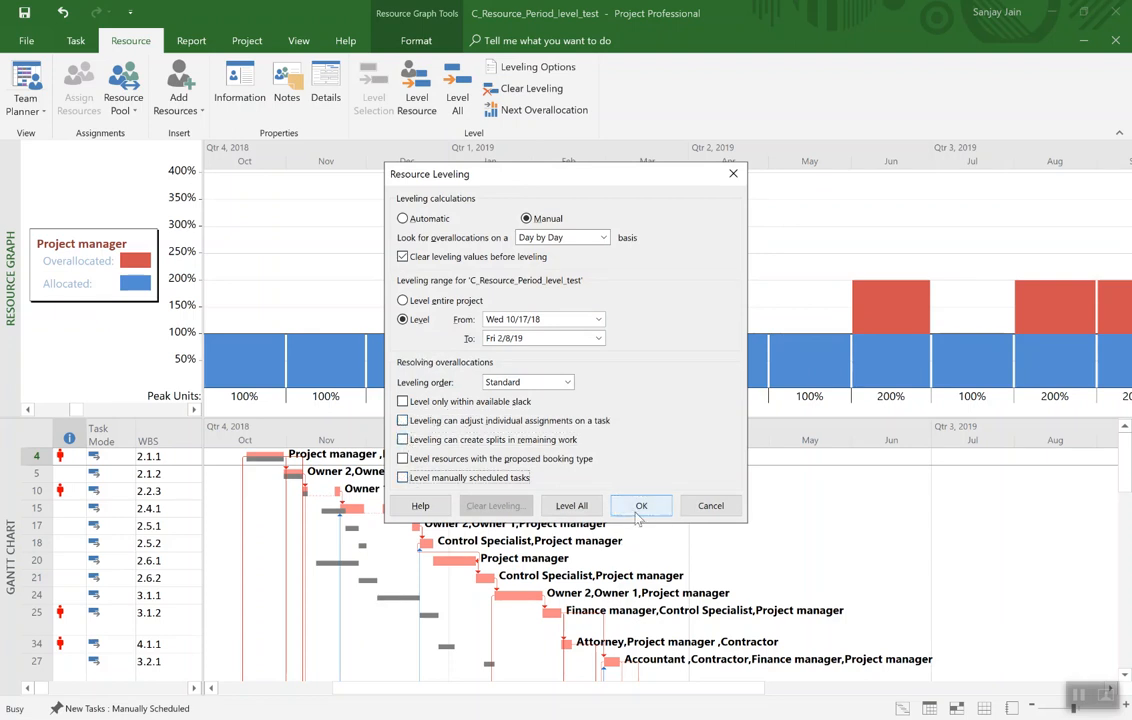
left_click(638, 508)
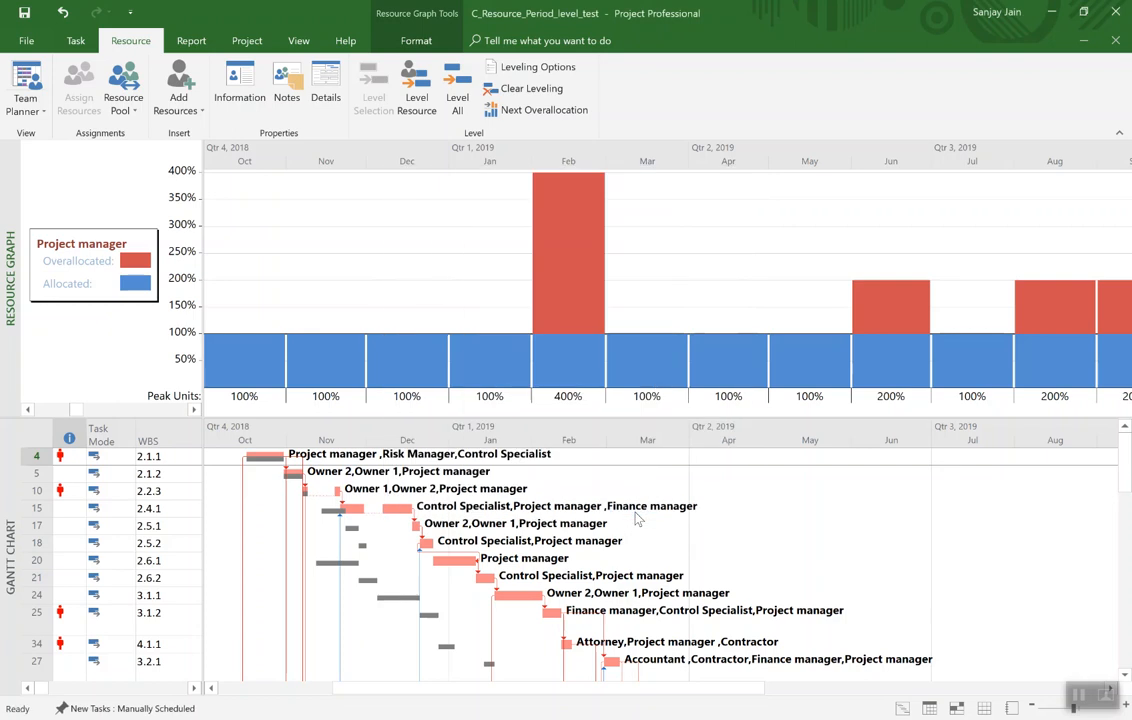
Step: Clear the existing leveling from the project
left_click(525, 88)
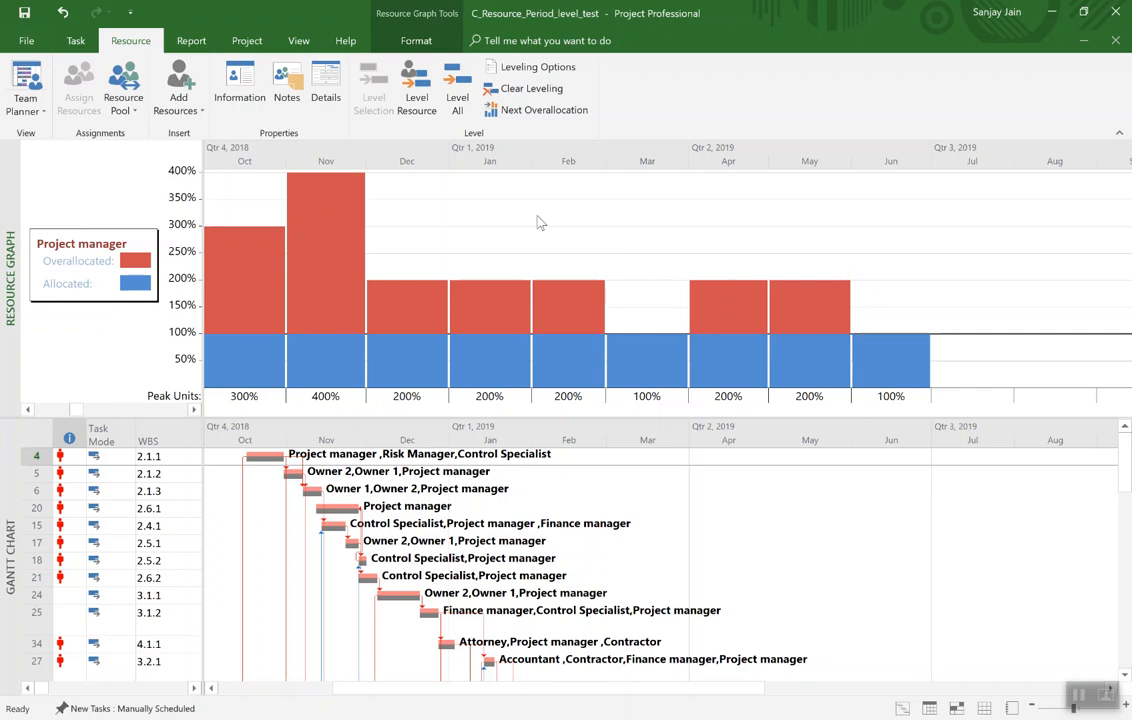
left_click(422, 106)
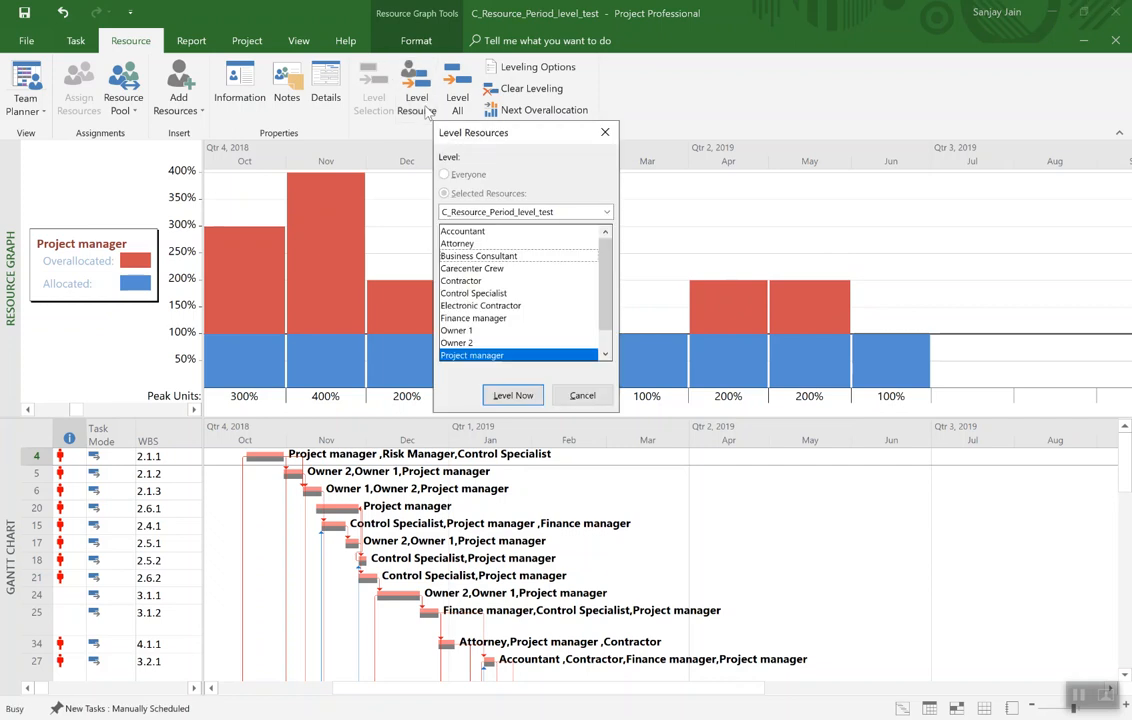
left_click(582, 396)
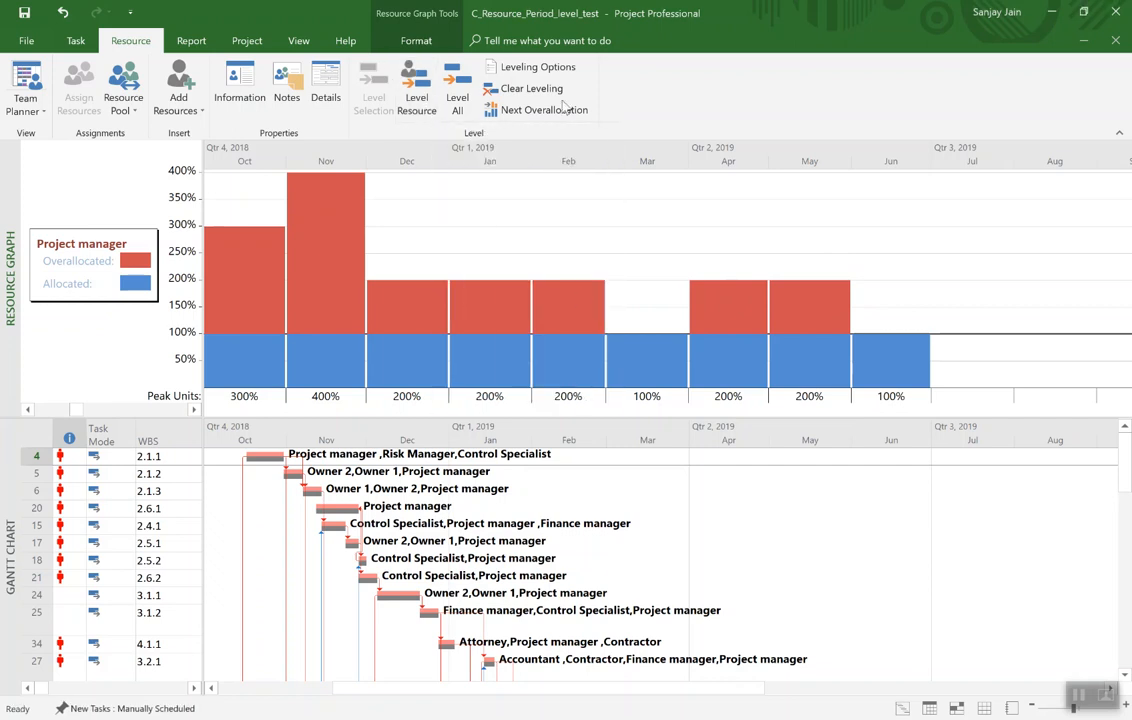
Step: Check the leveling options and level the Project manager resource again with the revised settings
left_click(495, 62)
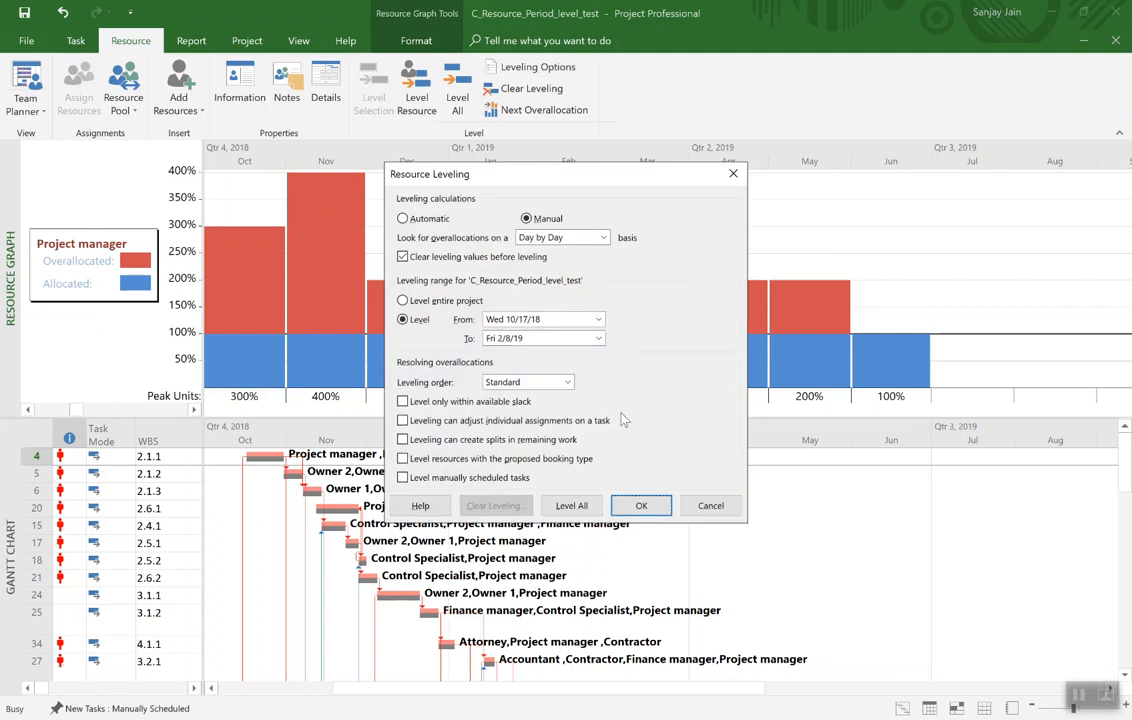
left_click(641, 506)
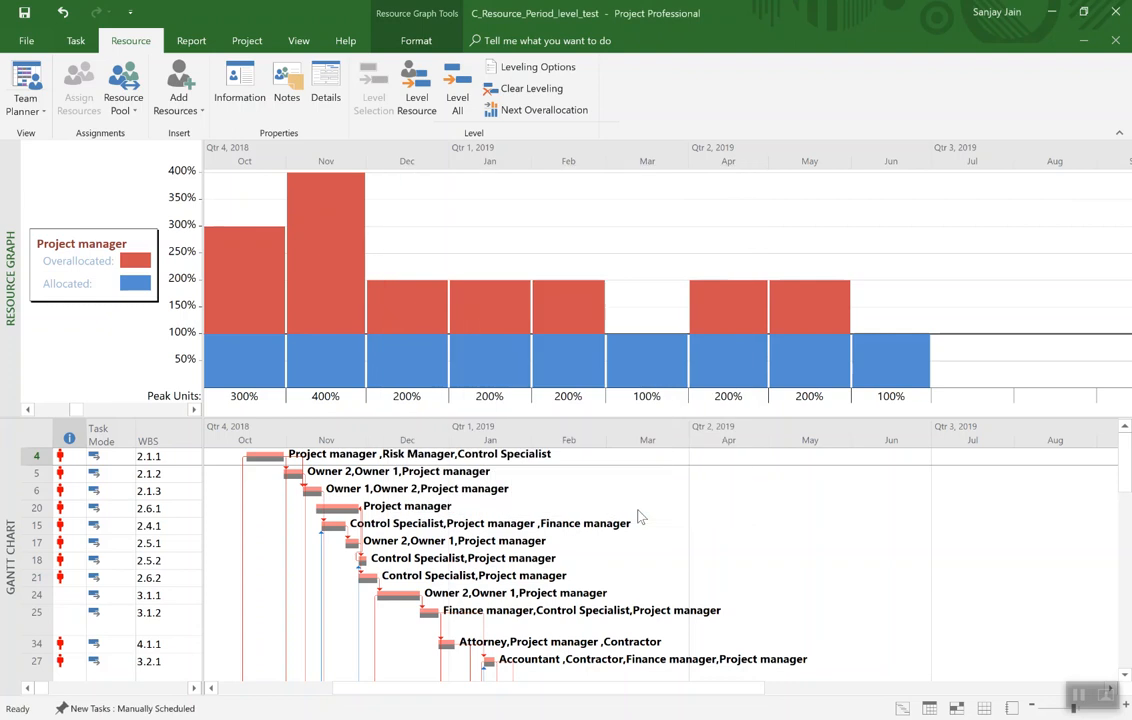
left_click(428, 117)
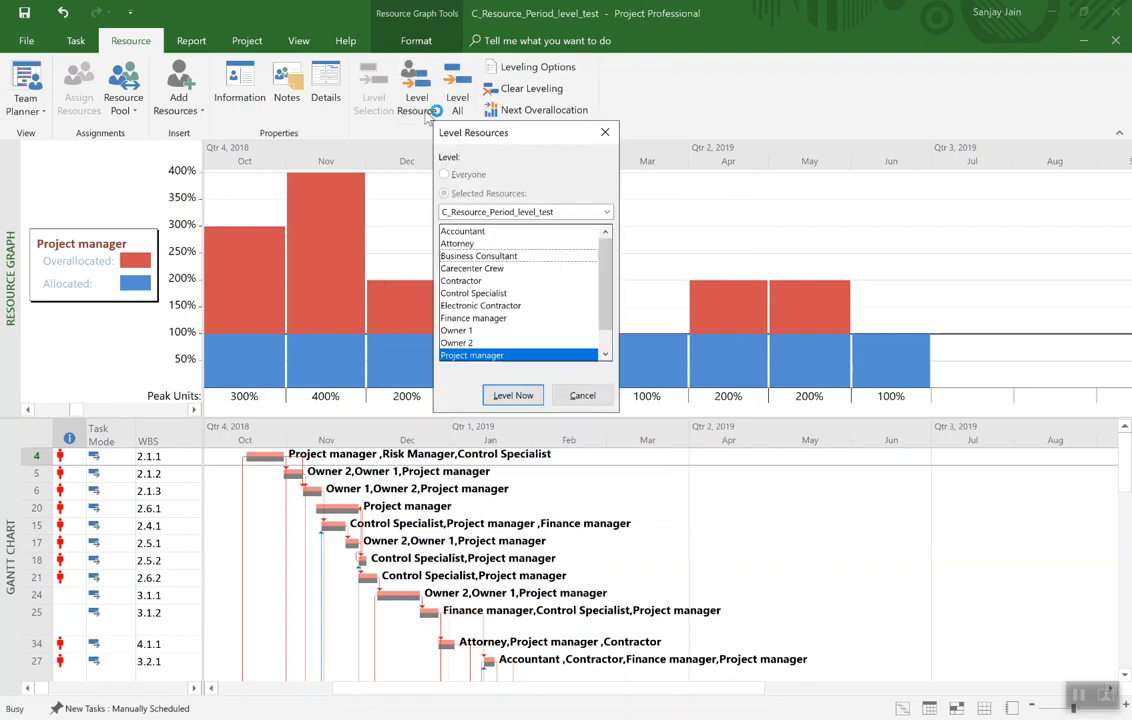
left_click(524, 401)
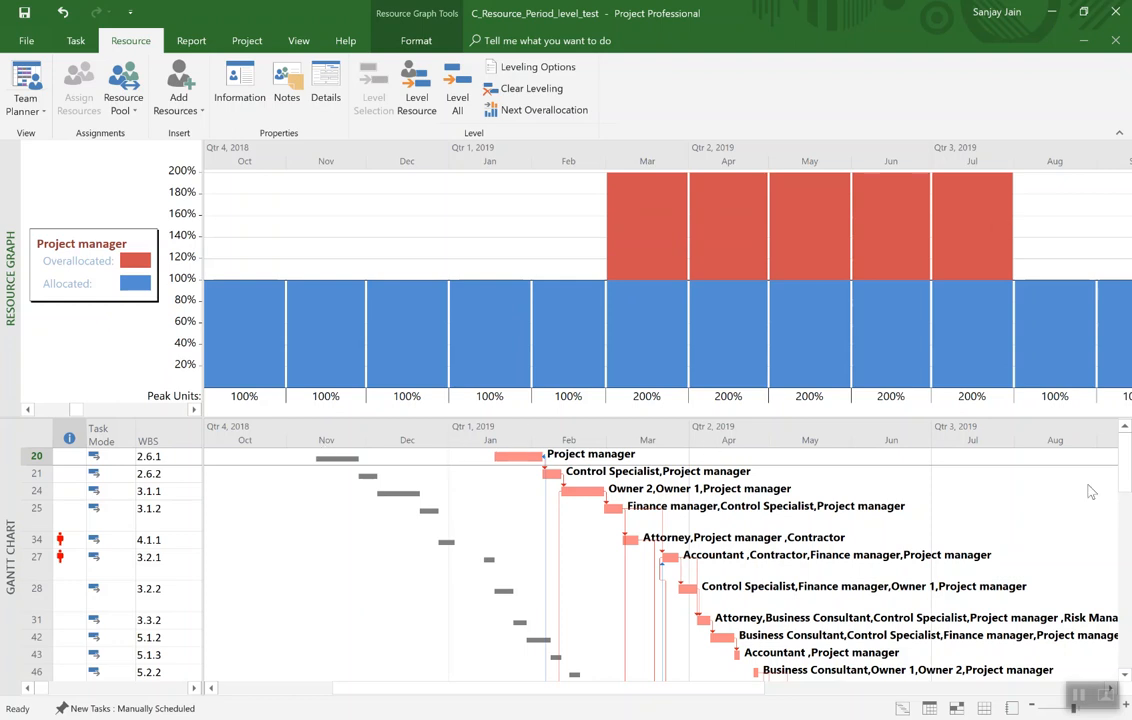
Step: Review the Project manager's leveled task bars throughout the Gantt chart
left_click_drag(1127, 488, 1128, 590)
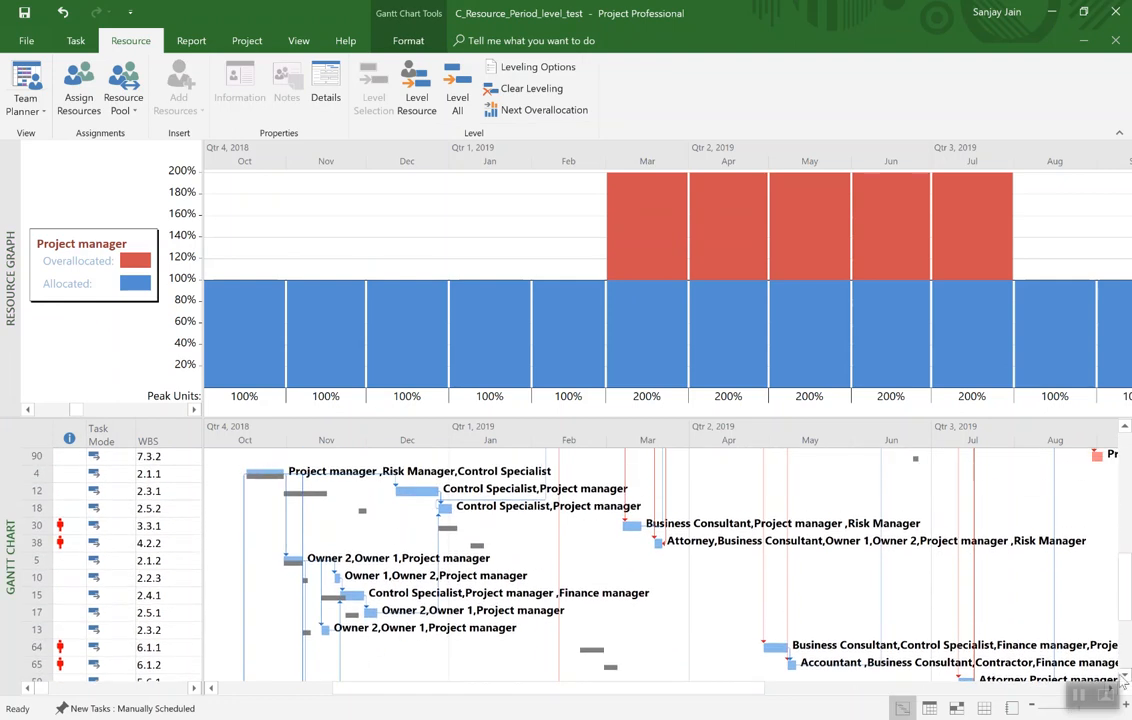
scroll(997, 525, "down", 3)
scroll(661, 562, "up", 8)
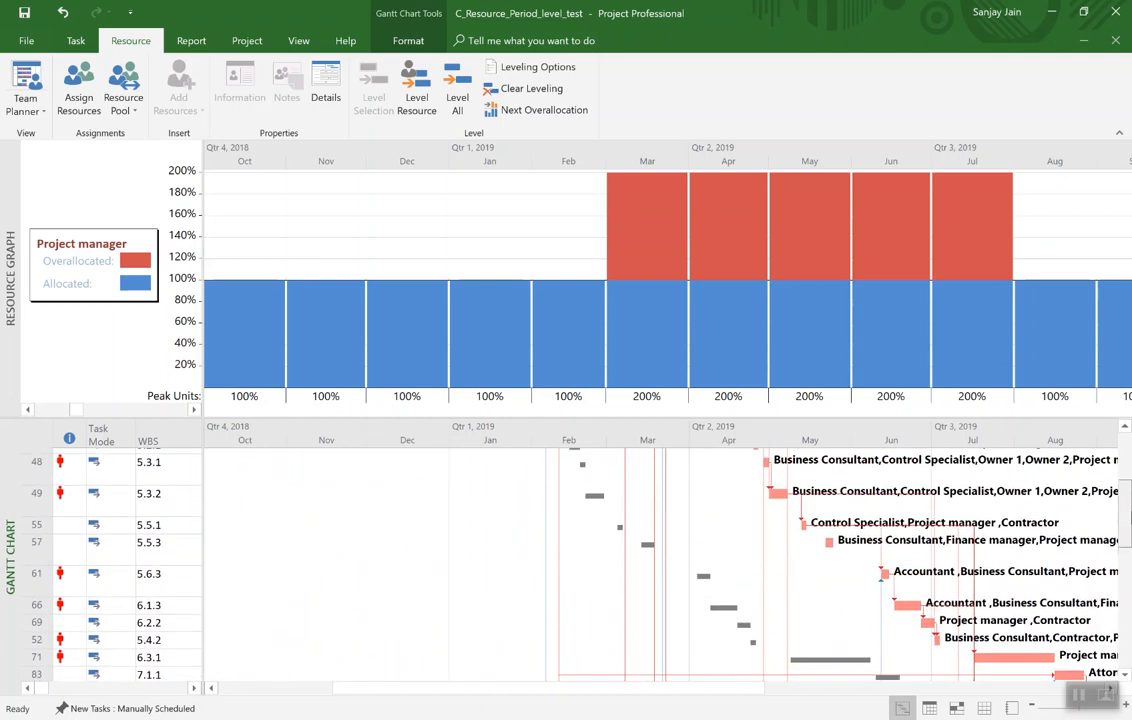
scroll(661, 562, "up", 5)
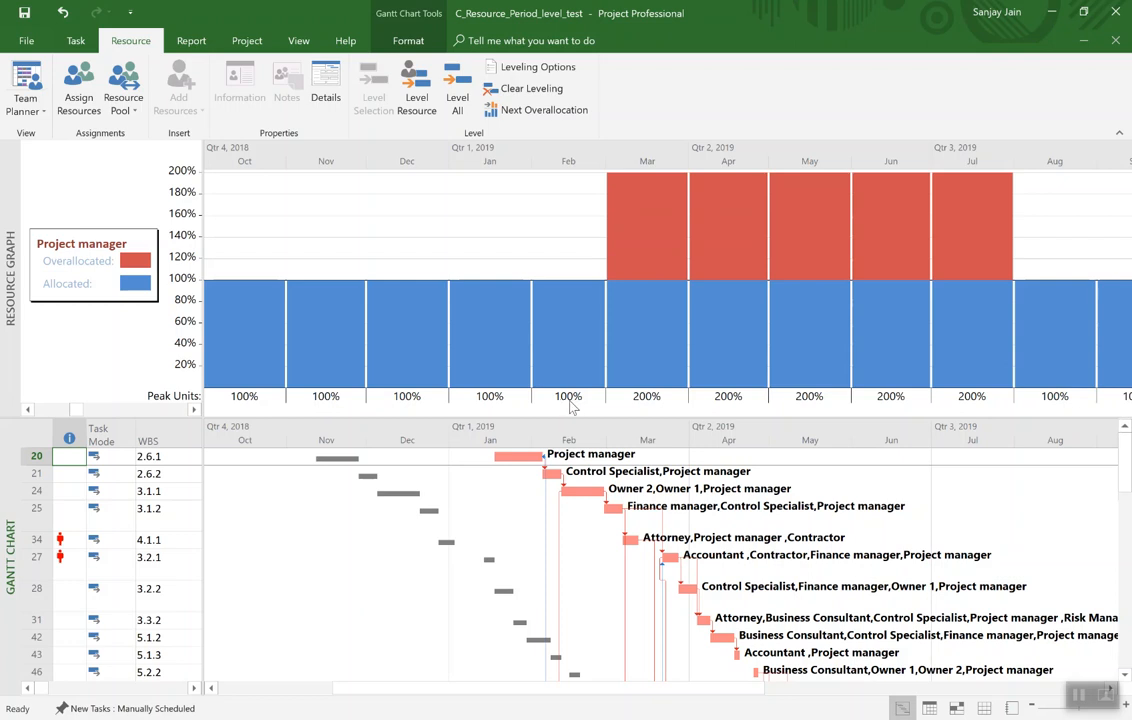